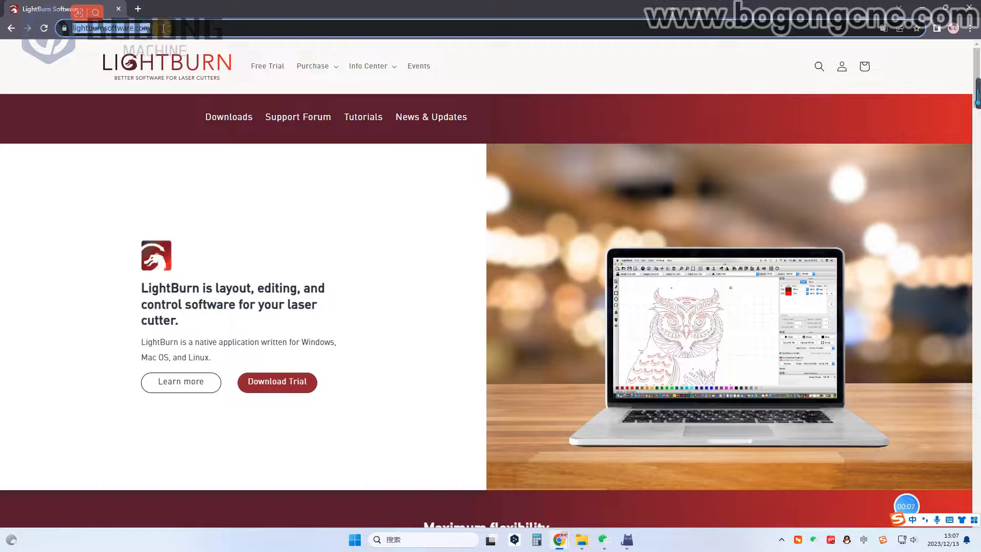
- Open the LightBurn download page and go to the list of installer versions by operating system
click(270, 147)
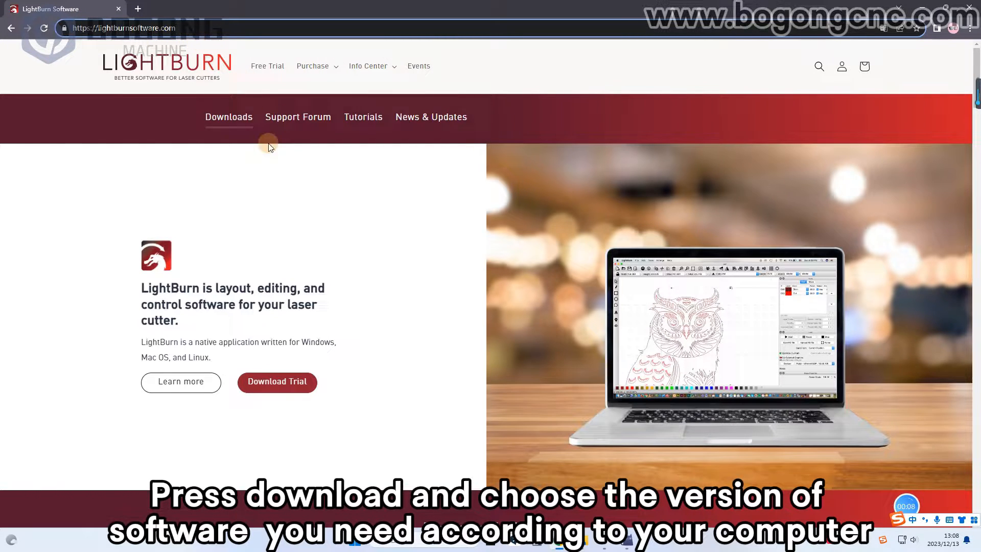
click(225, 122)
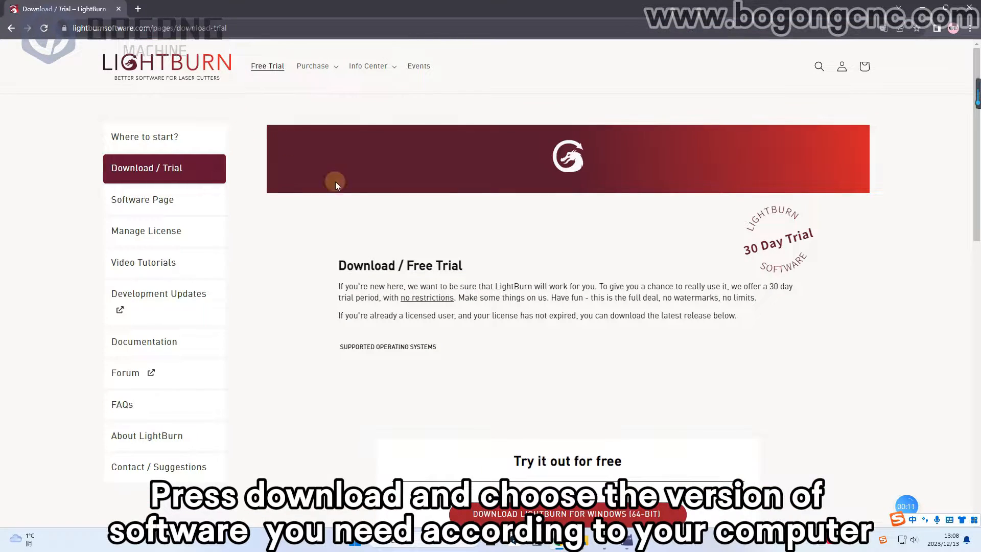
scroll(463, 218, down, 1)
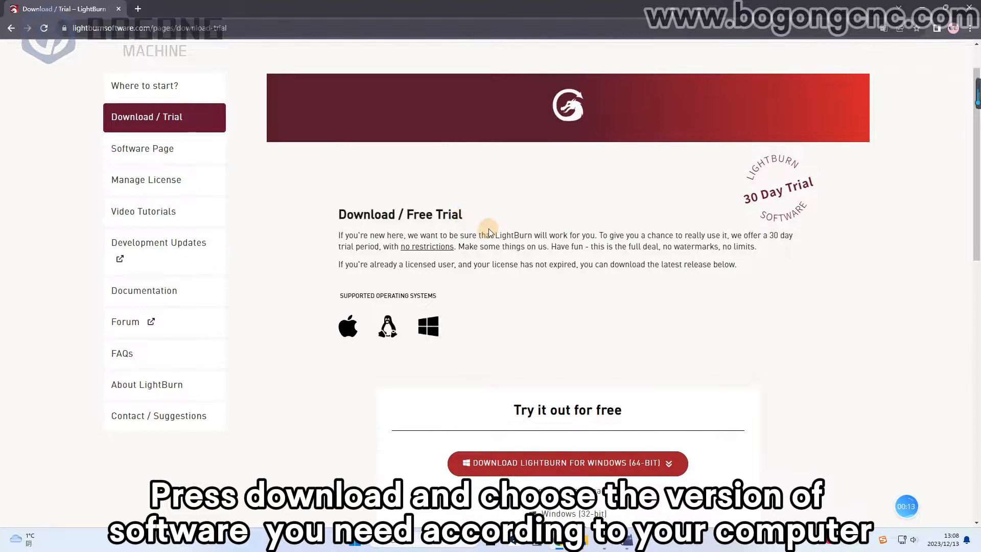
scroll(488, 231, down, 1)
scroll(454, 239, down, 1)
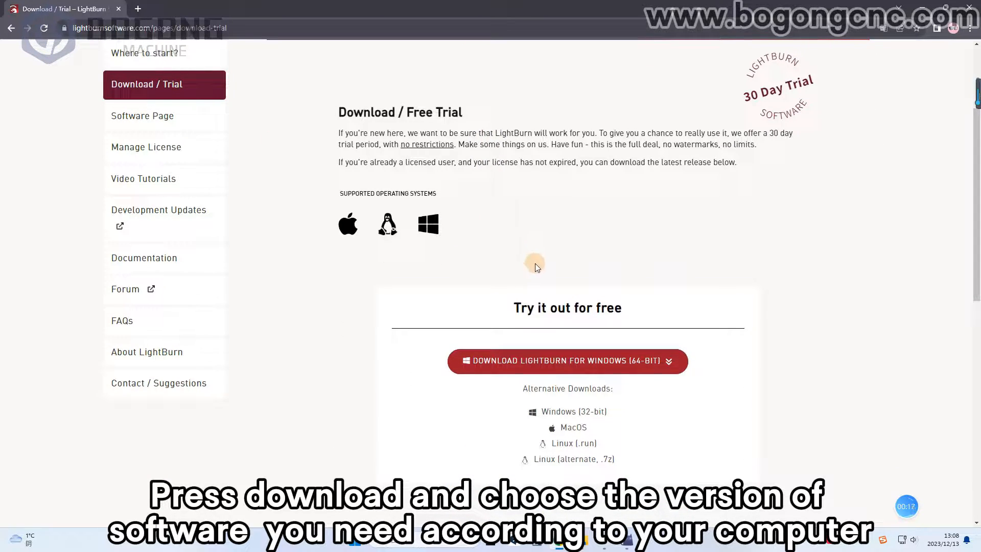
scroll(535, 263, down, 1)
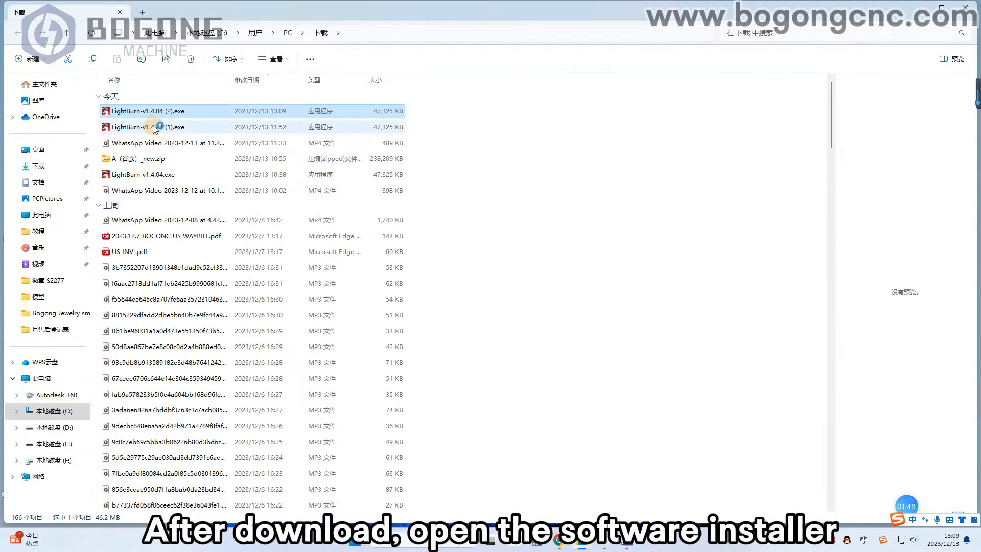
- Run the LightBurn-v1.4.04 (2).exe installer and install into C:\Program Files\LightBurn with a LightBurn Start Menu folder and a desktop icon
double_click(145, 113)
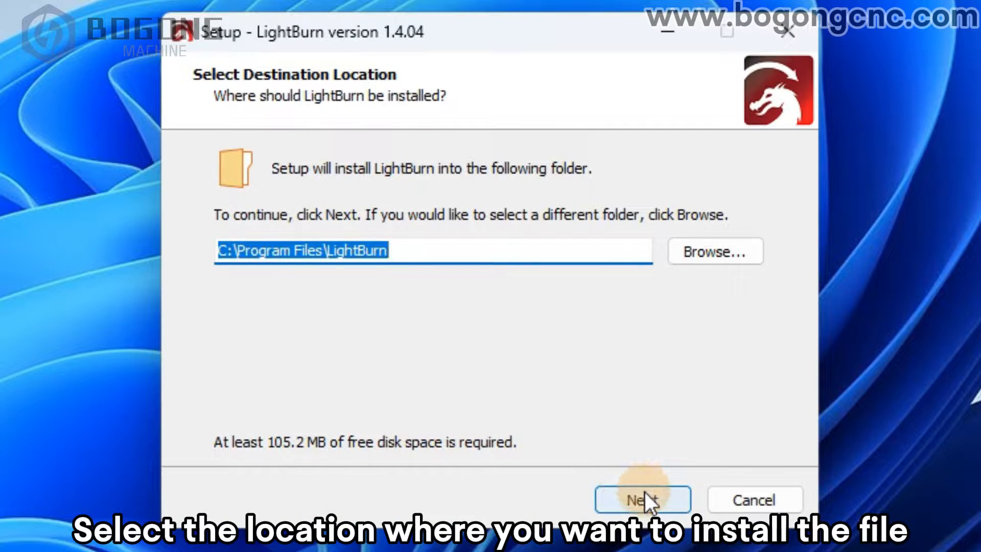
click(641, 492)
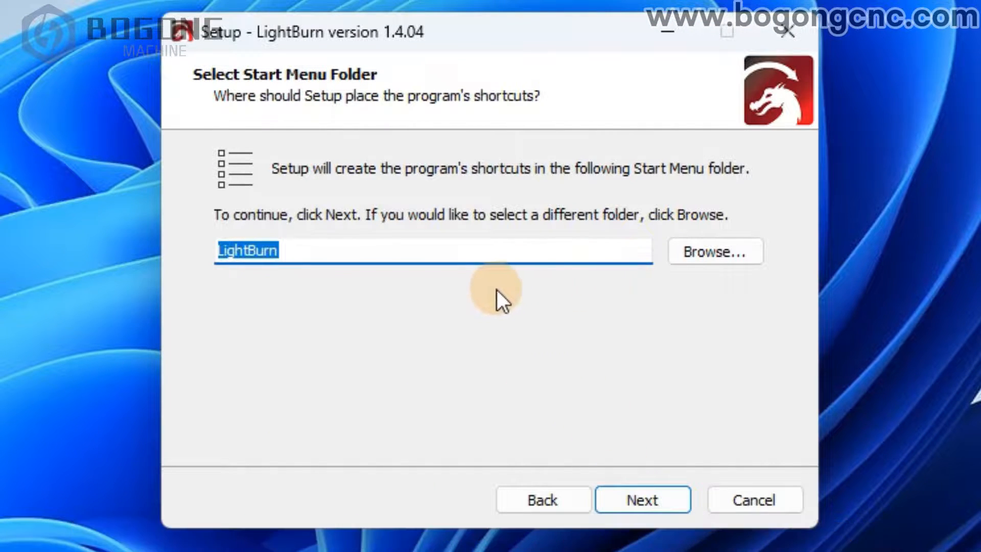
click(638, 501)
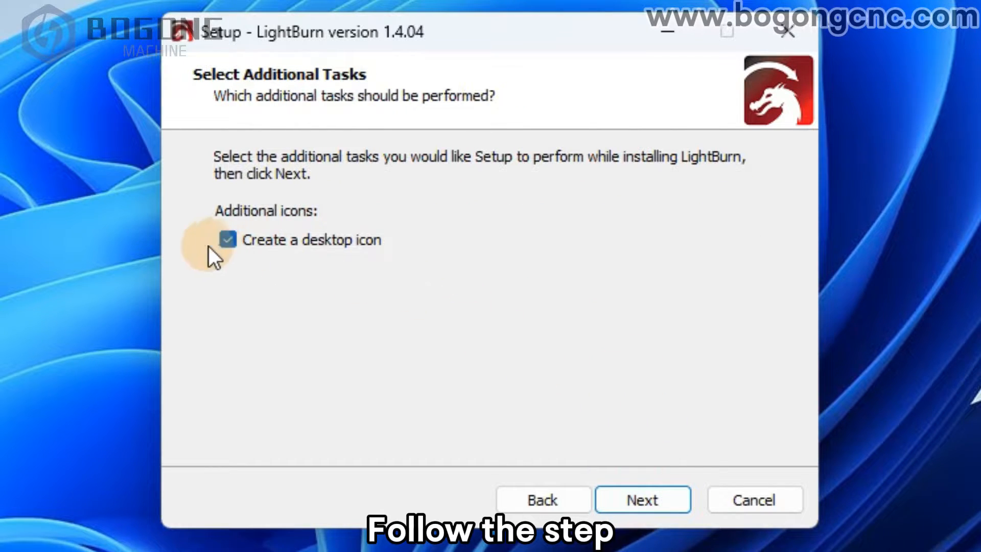
click(635, 495)
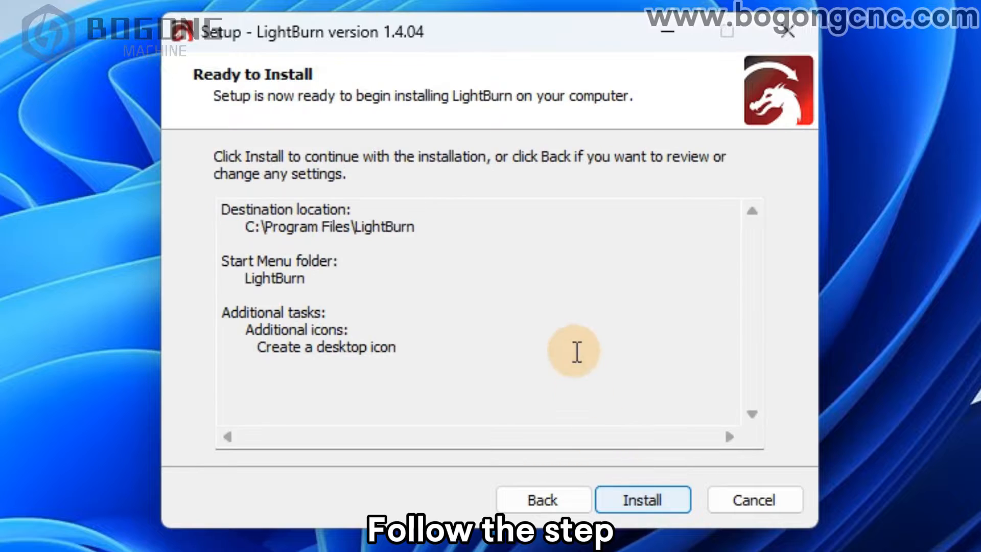
click(638, 494)
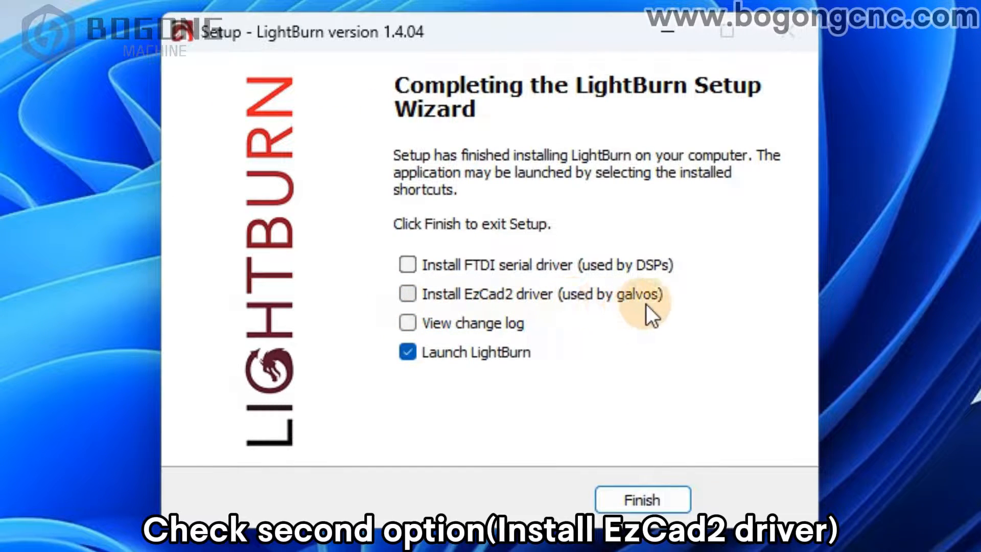
- Finish setup with the EzCad2 driver and LightBurn launch options enabled, and complete the device driver installation
click(407, 295)
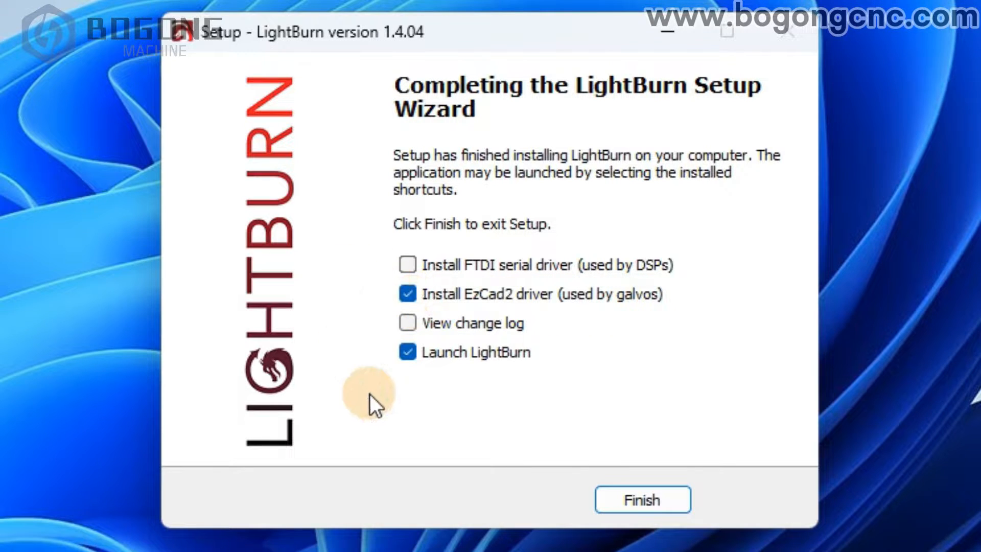
click(630, 505)
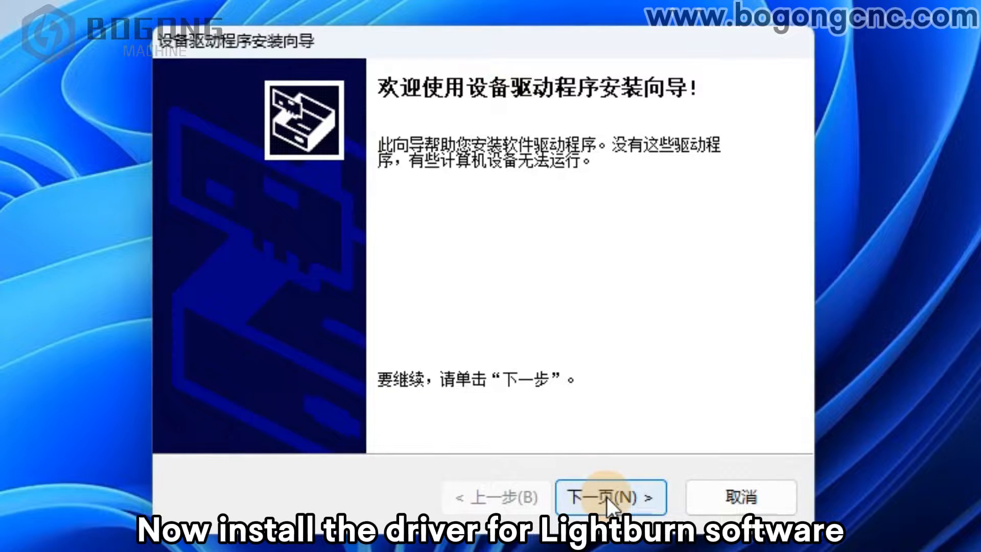
click(607, 499)
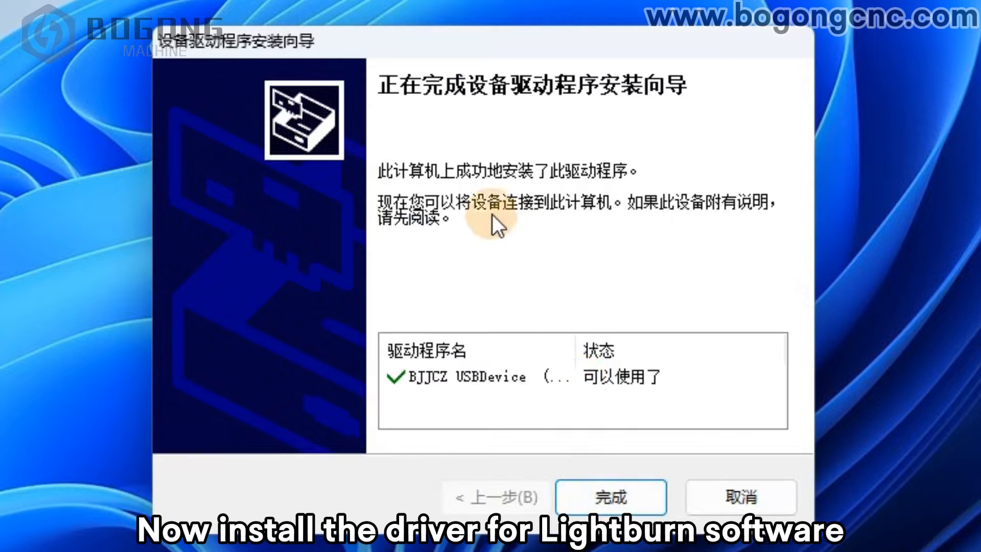
click(489, 376)
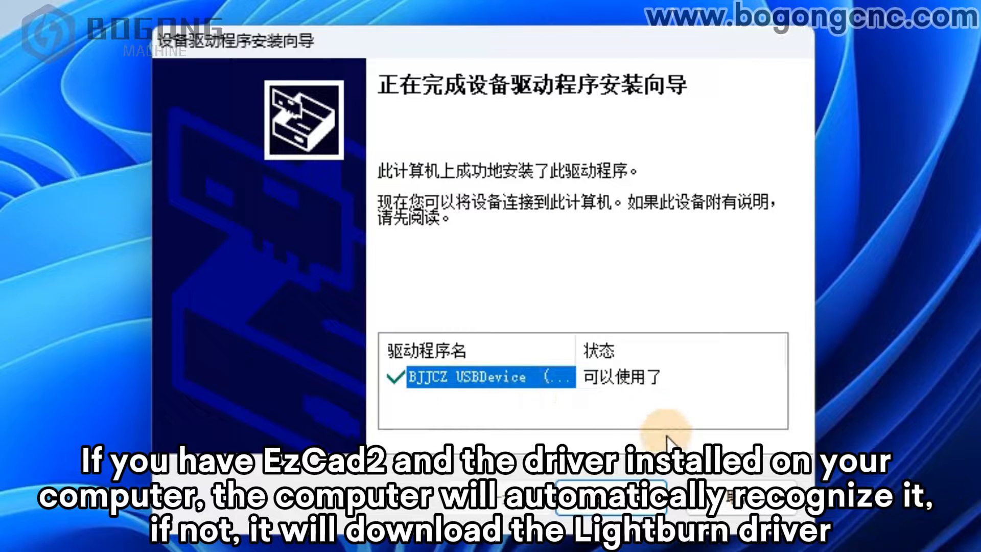
click(633, 506)
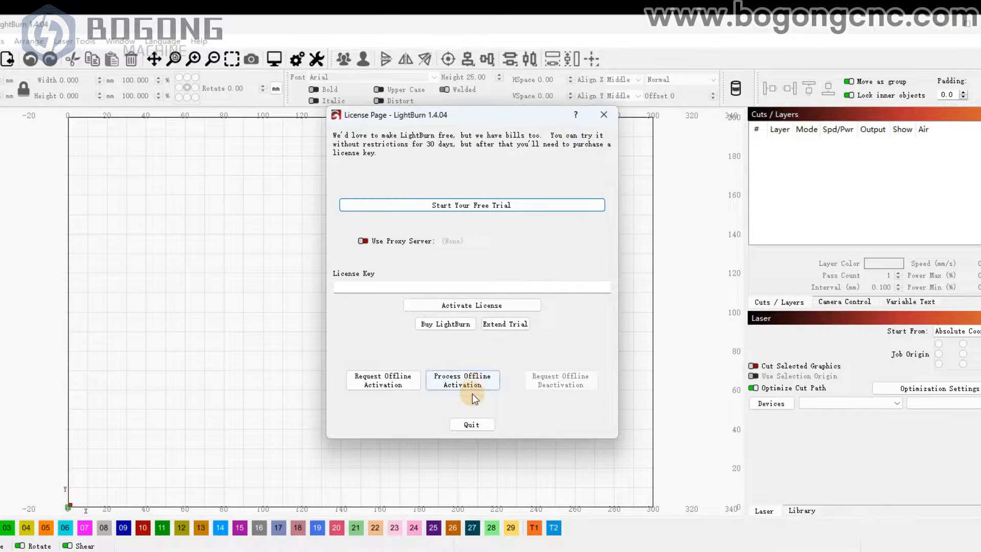
- Start the LightBurn free trial from the license page
click(424, 290)
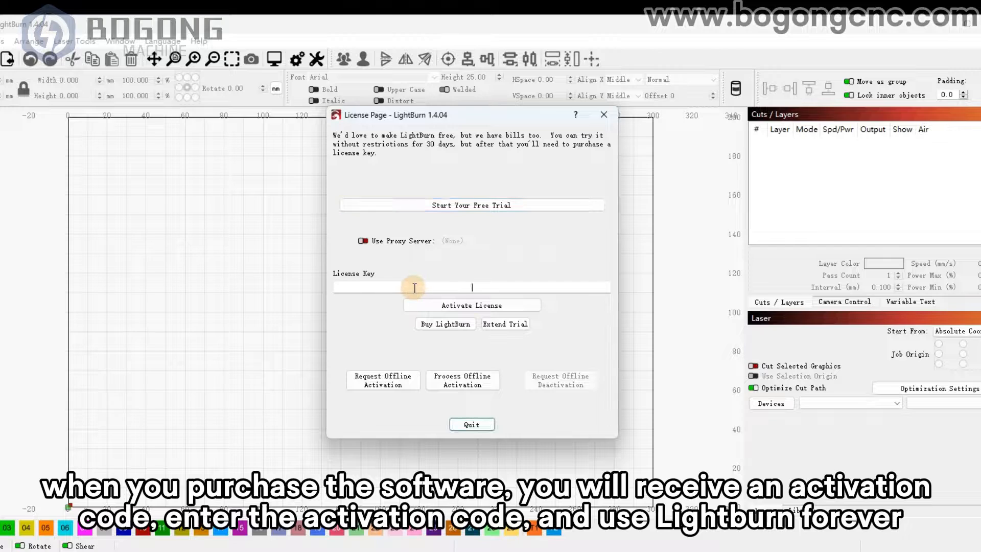
click(509, 206)
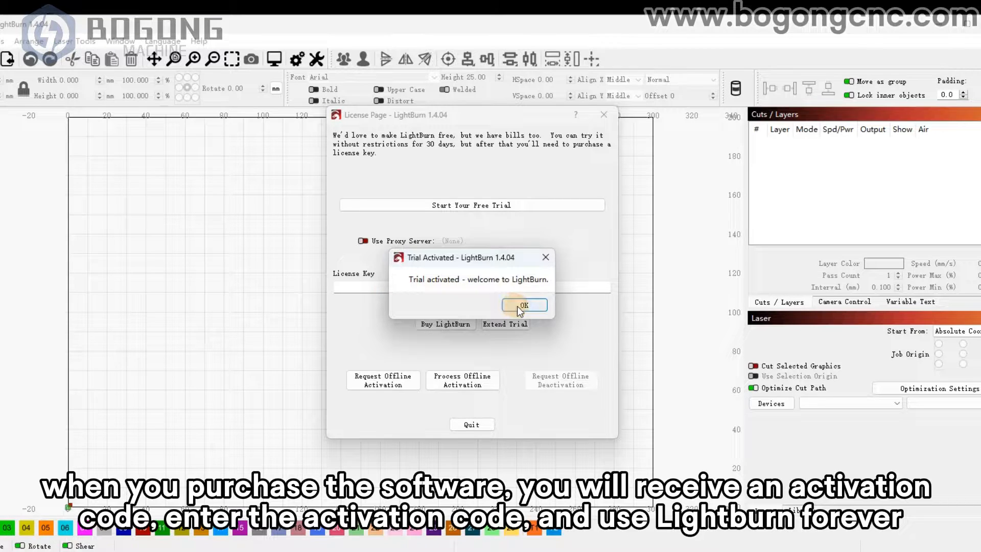
click(517, 305)
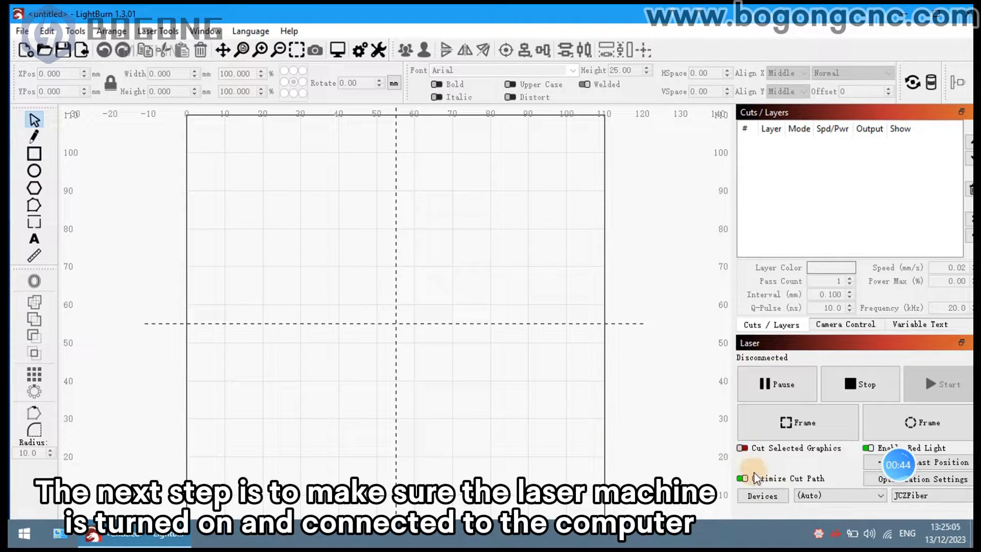
- Create a new laser device manually and choose JCZFiber as its controller
click(774, 501)
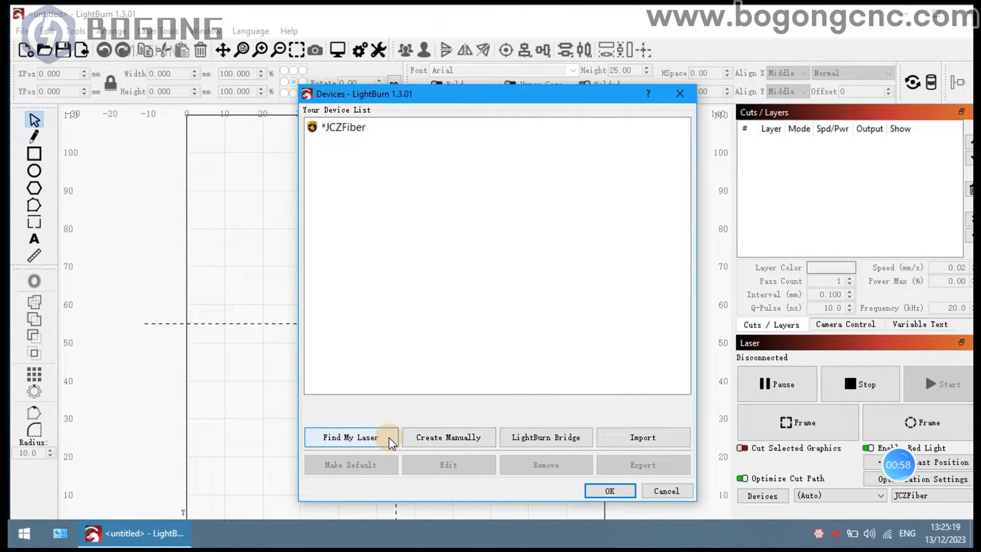
click(467, 432)
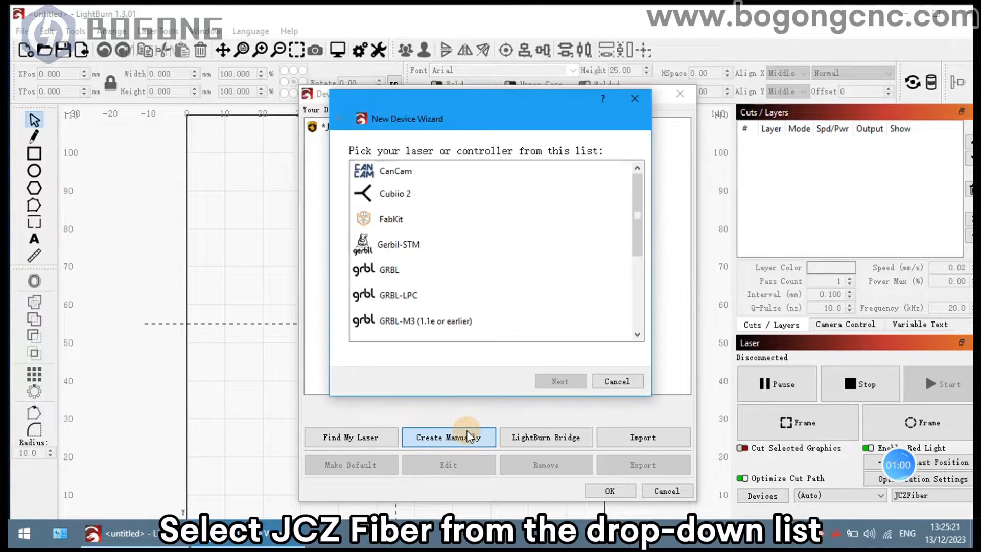
scroll(472, 266, down, 2)
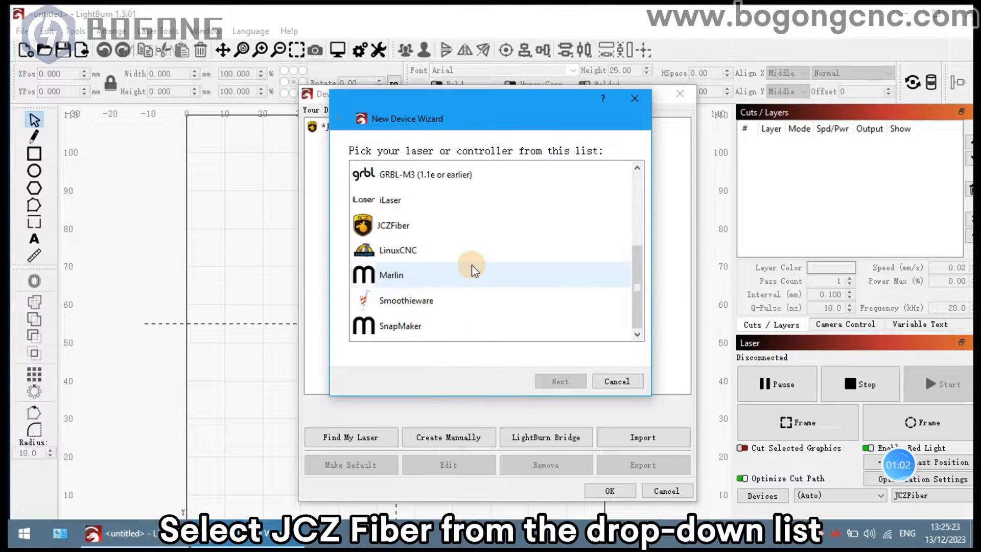
click(433, 229)
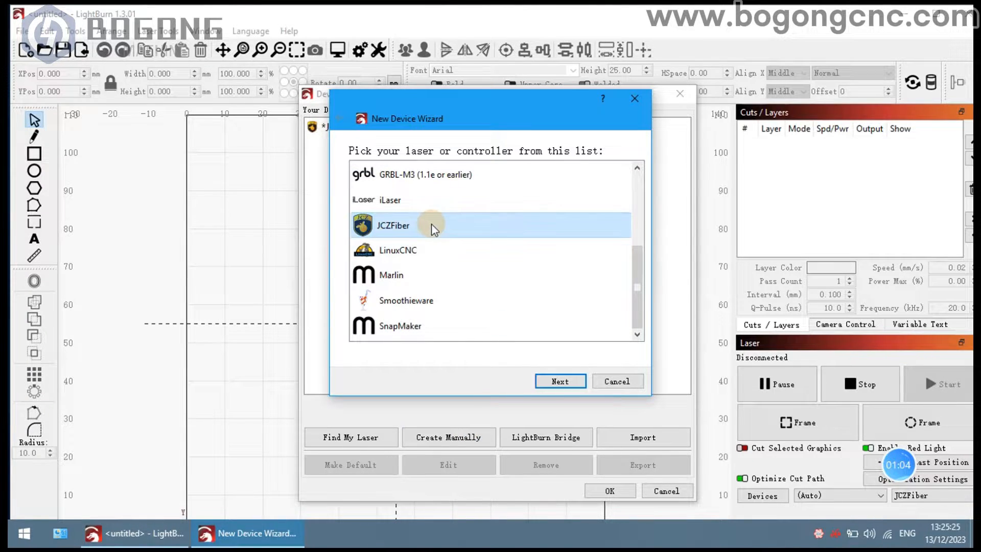
click(560, 381)
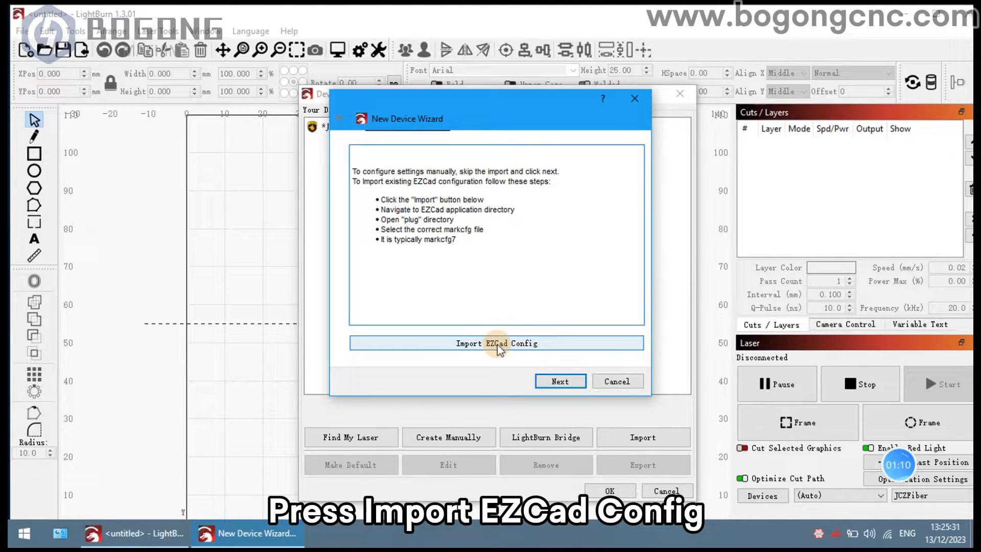
- Import the EZCad configuration markcfg7 from the plug folder inside 110-Focus-247mm's Software folder, review its summary and accept it
click(497, 344)
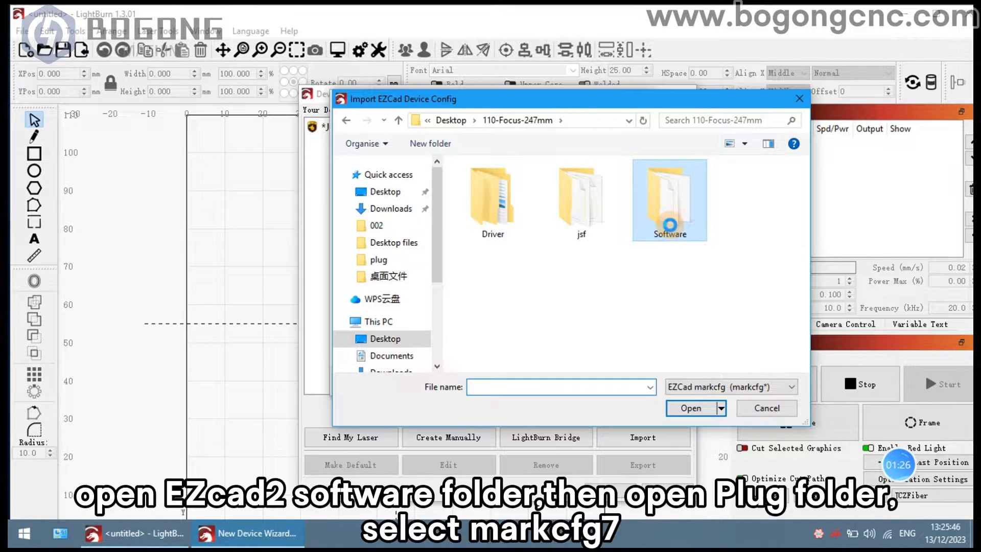
double_click(671, 231)
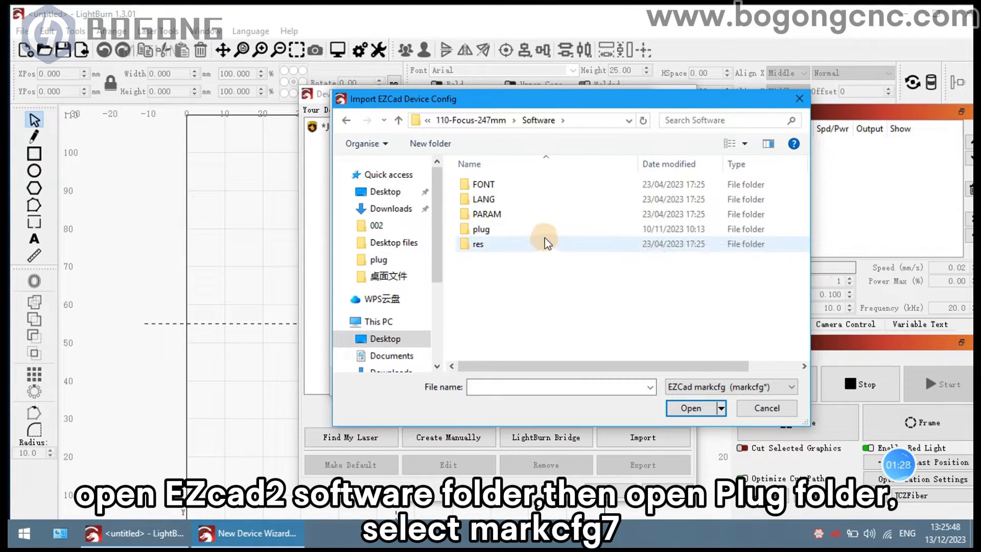
click(522, 233)
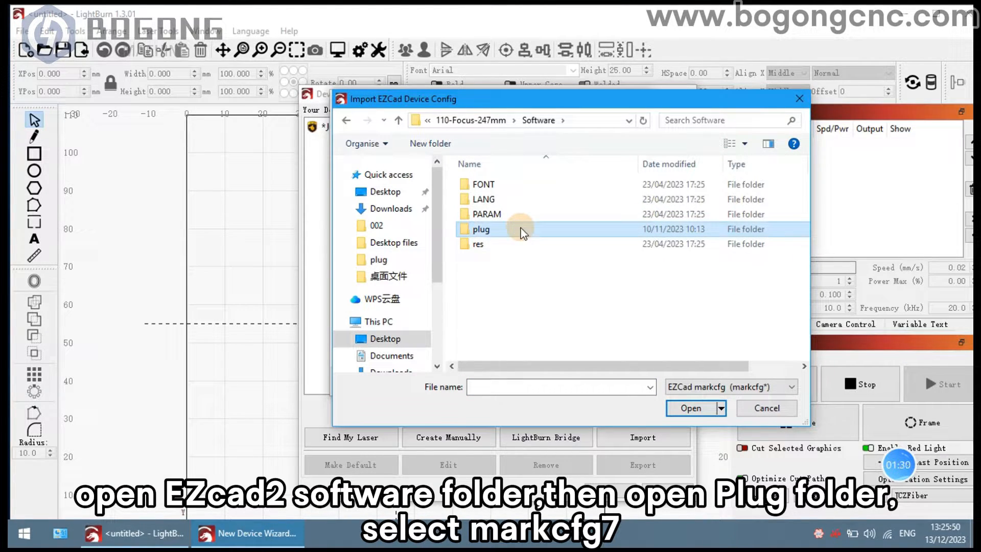
double_click(522, 232)
click(510, 245)
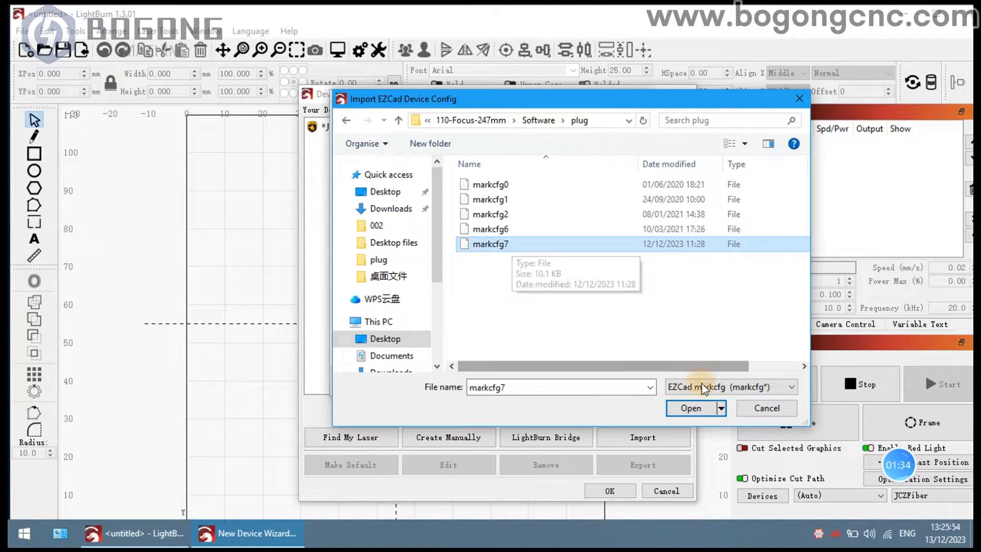
click(696, 403)
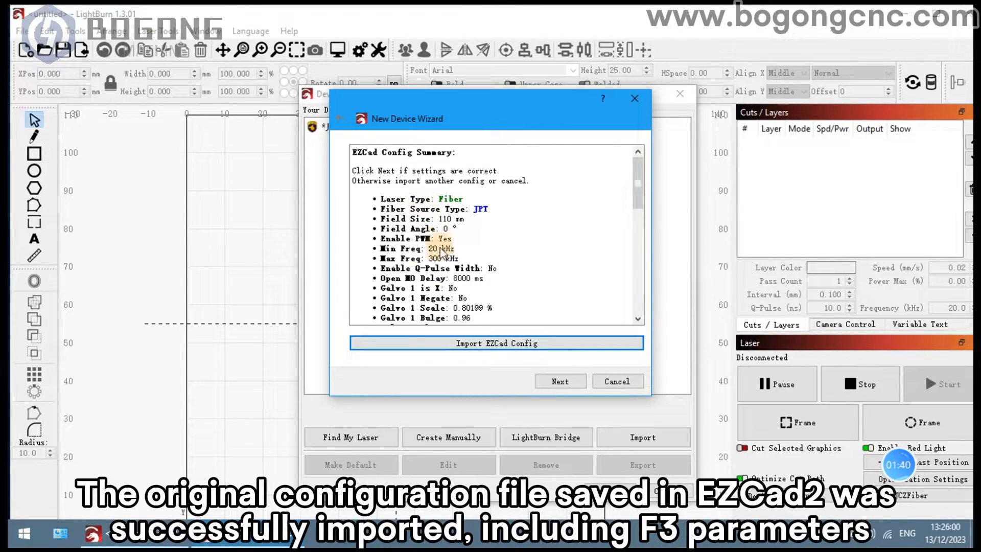
scroll(486, 271, down, 12)
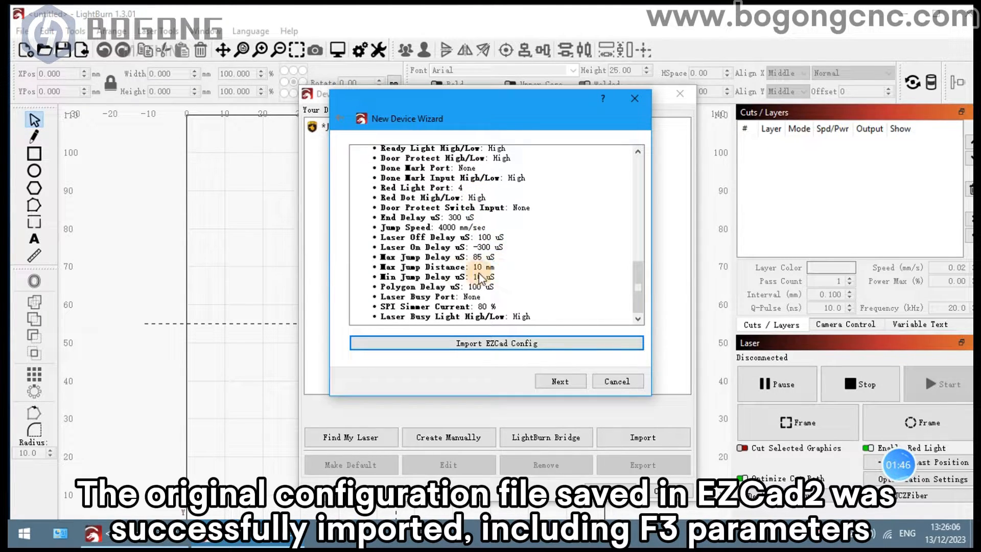
click(565, 381)
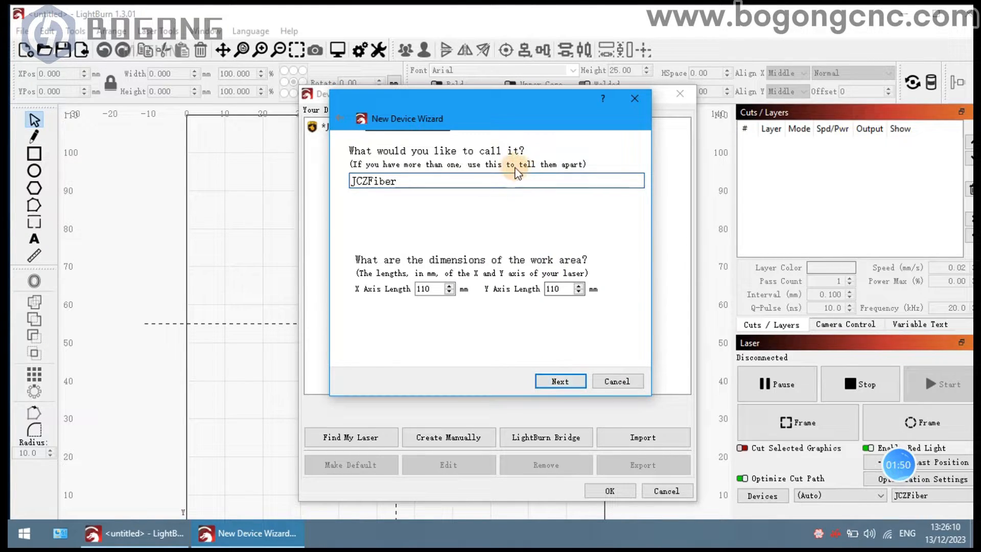
- Name the new device JCZFiber110, add it to the device list, select it and confirm the list
text(110)
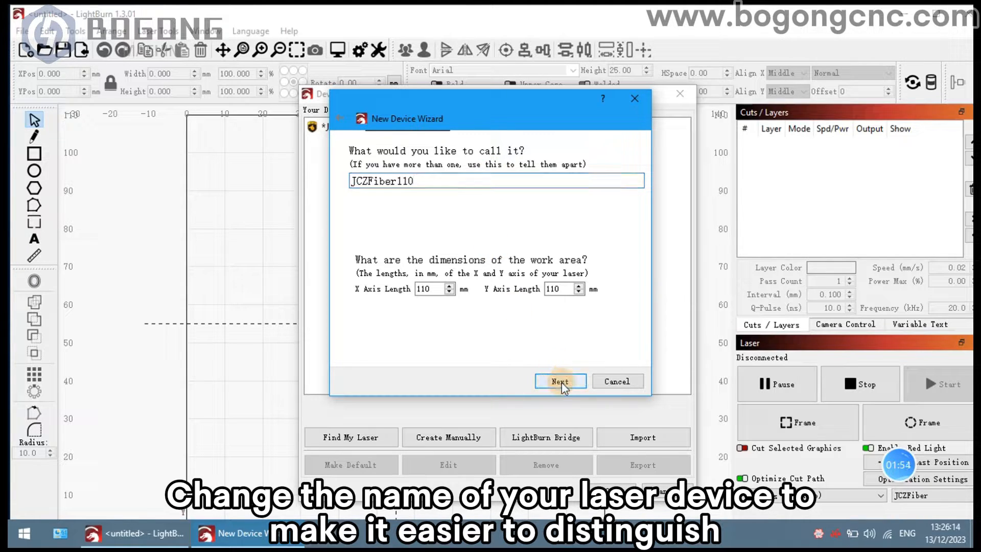
click(562, 382)
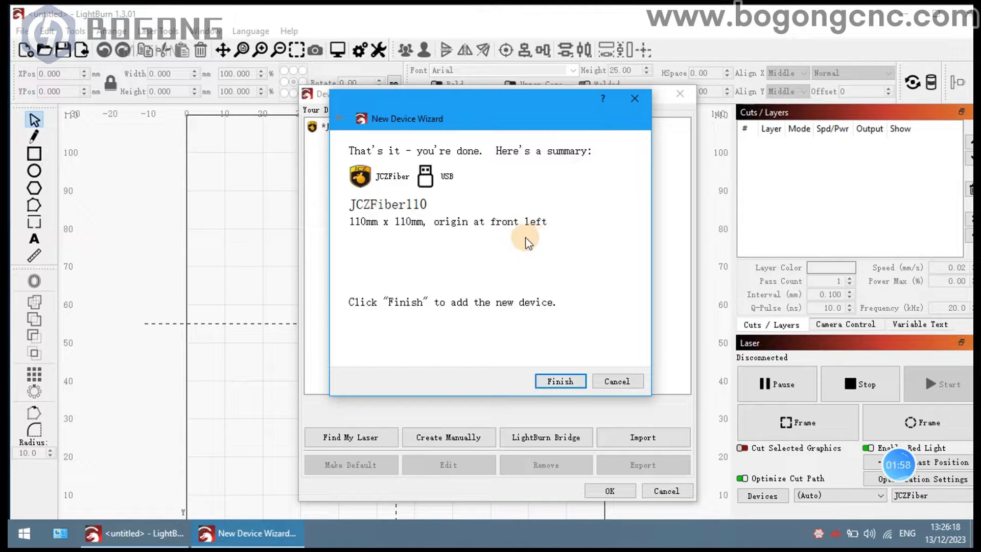
click(560, 380)
click(373, 145)
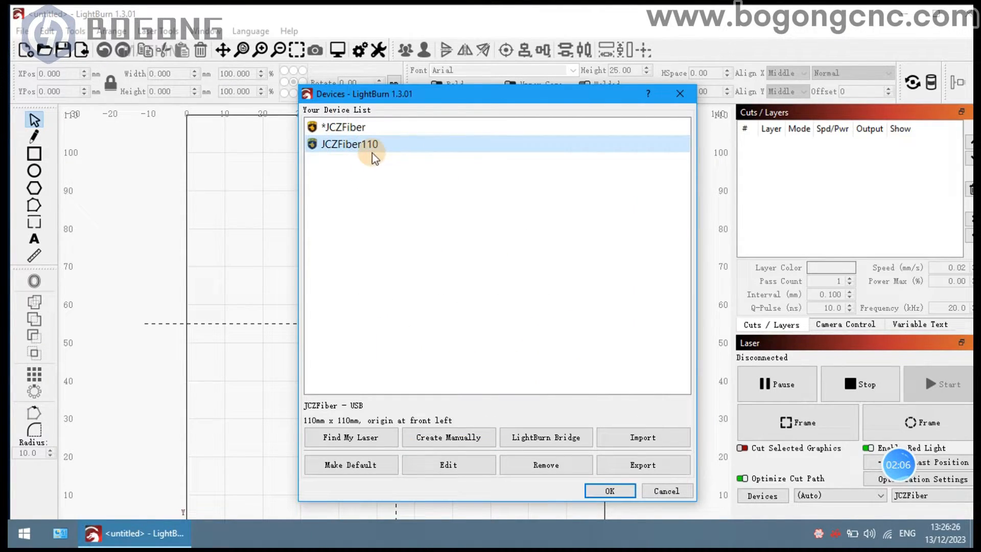
click(624, 490)
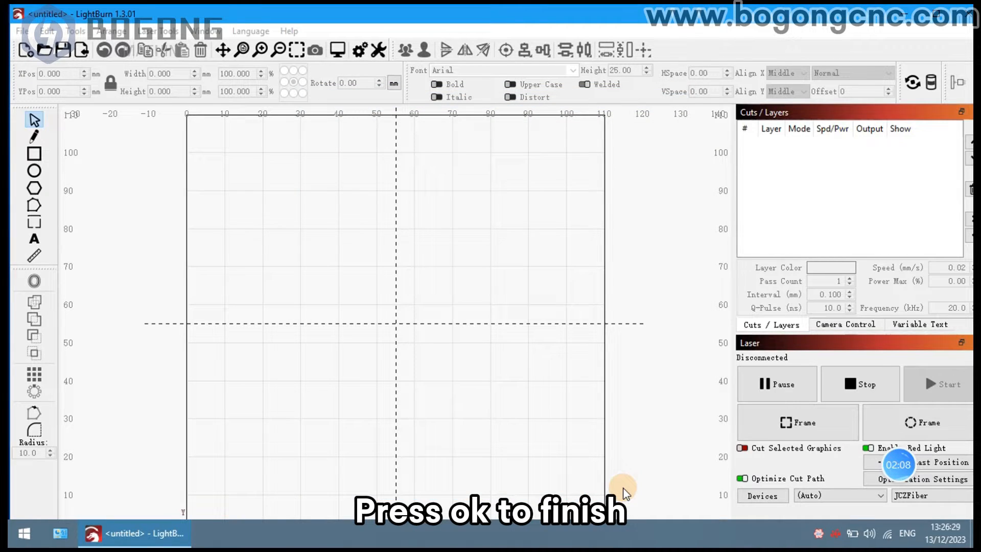
mouse_move(900, 465)
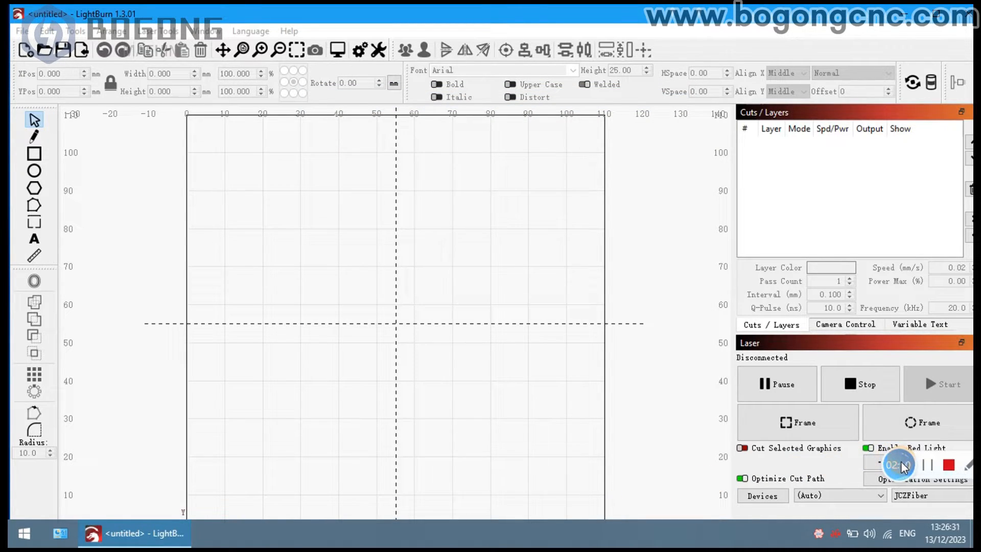
- Switch the active laser device to JCZFiber110
click(920, 495)
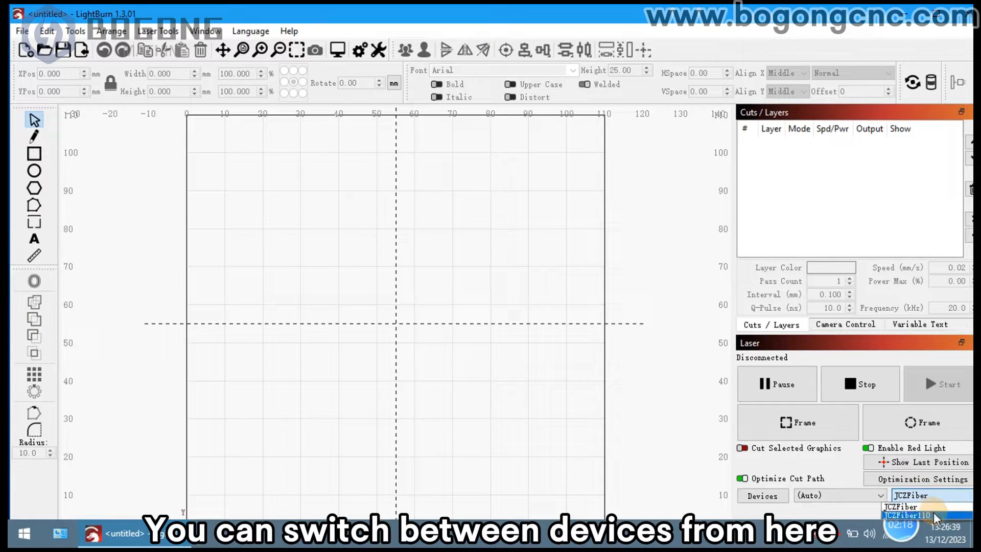
click(933, 507)
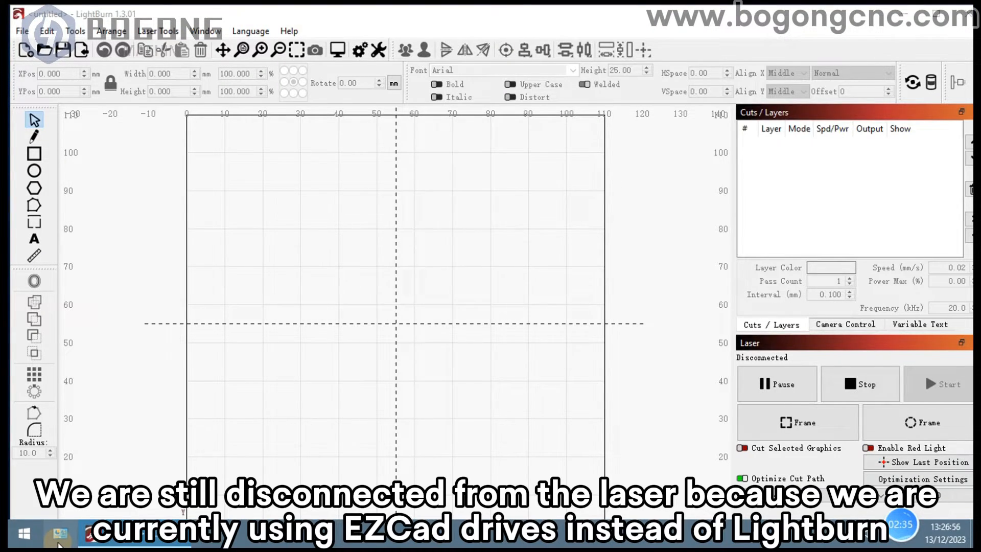
- Switch to Windows Control Panel, open Device Manager from Hardware and Sound, and expand BJJCZ Device and Universal Serial Bus controllers
click(58, 537)
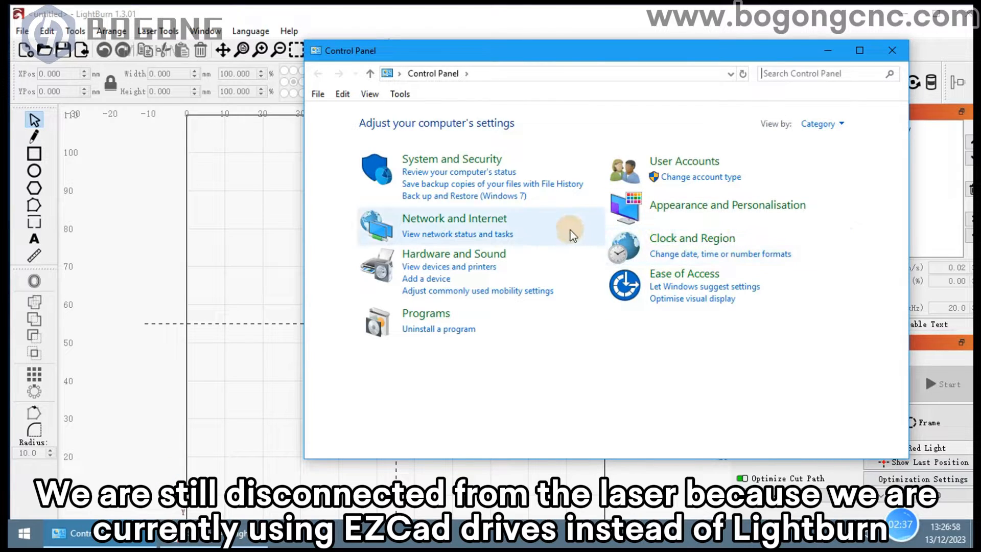
click(528, 274)
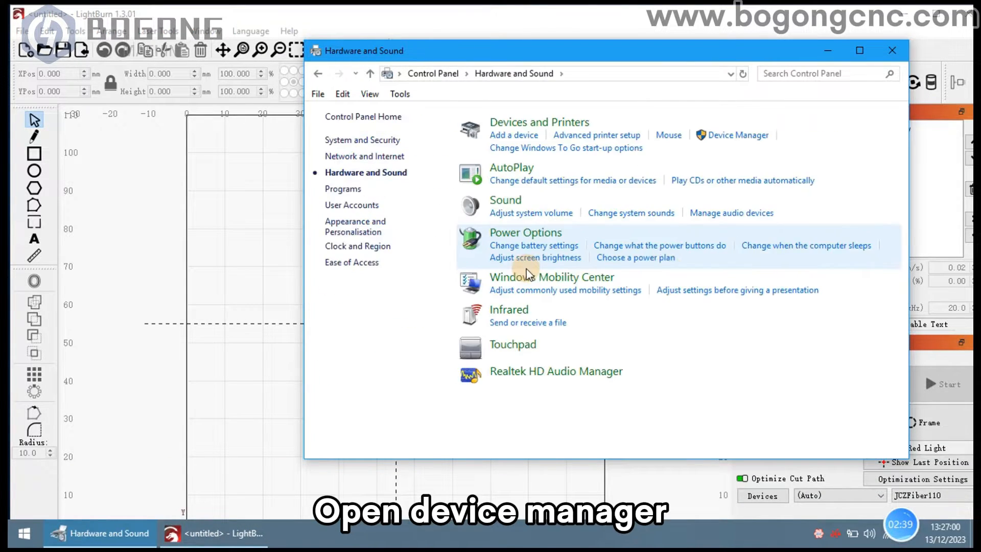
click(727, 137)
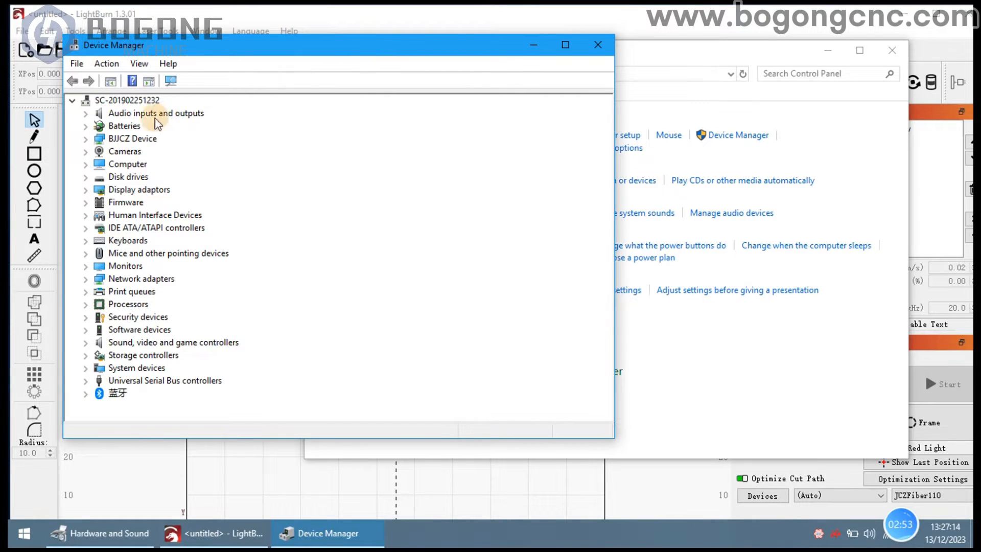
click(86, 139)
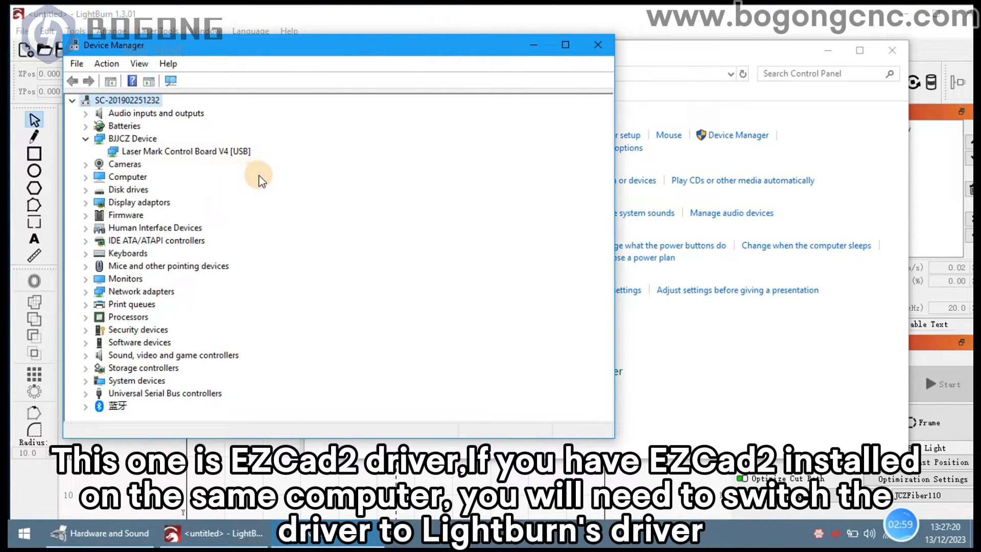
click(86, 393)
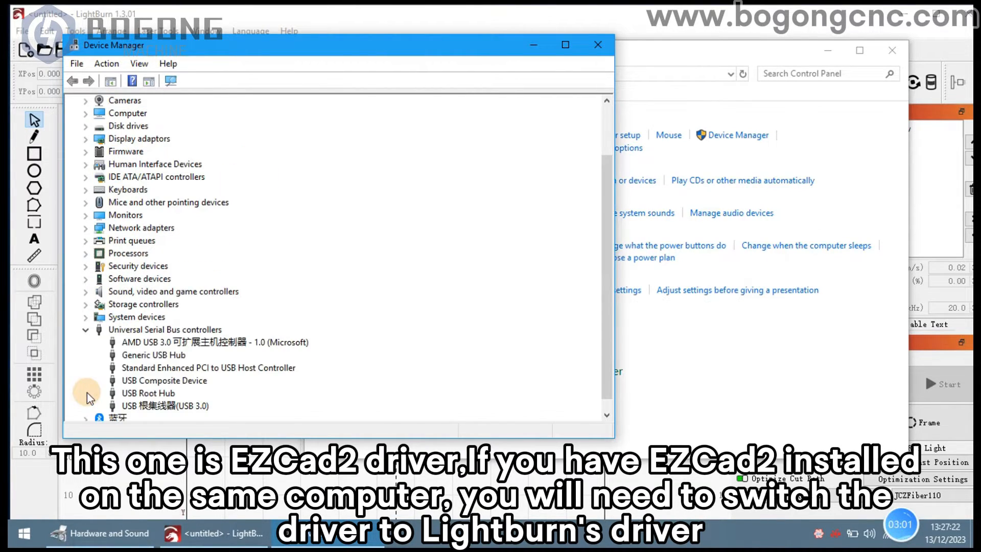
- Update the driver of Laser Mark Control Board V4 [USB] manually, picking LightBurn/BJJCZ EZCad2 Controller from the drivers available on the computer
scroll(213, 231, up, 2)
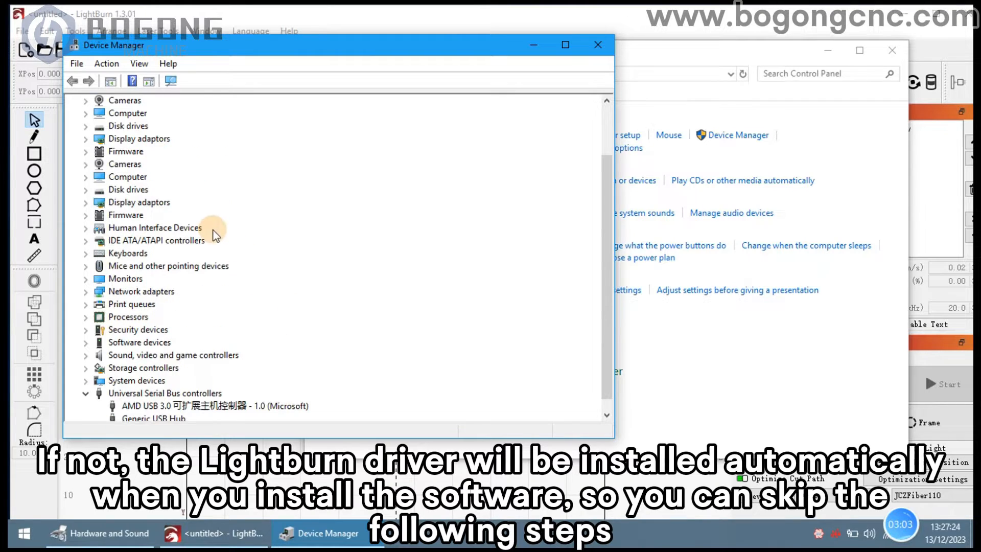
click(201, 151)
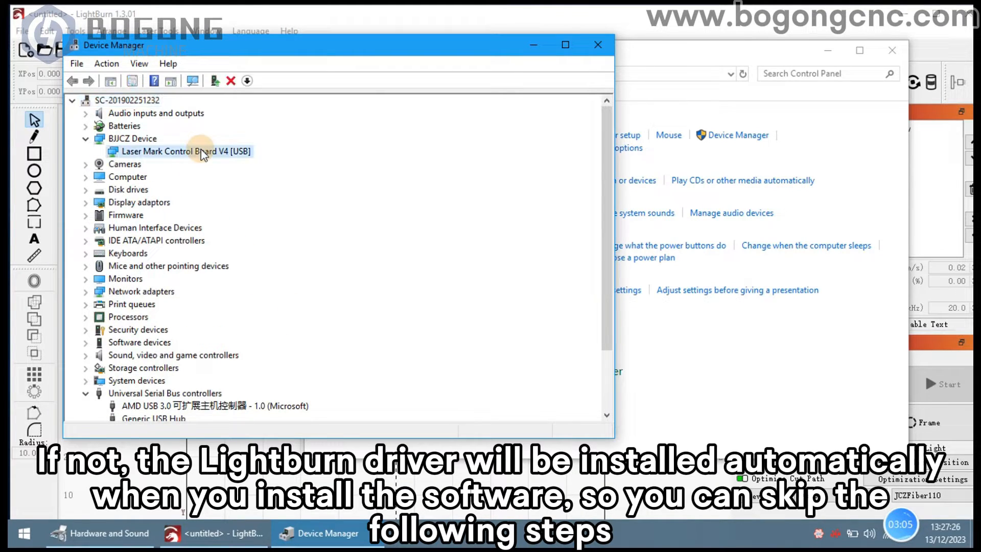
right_click(200, 151)
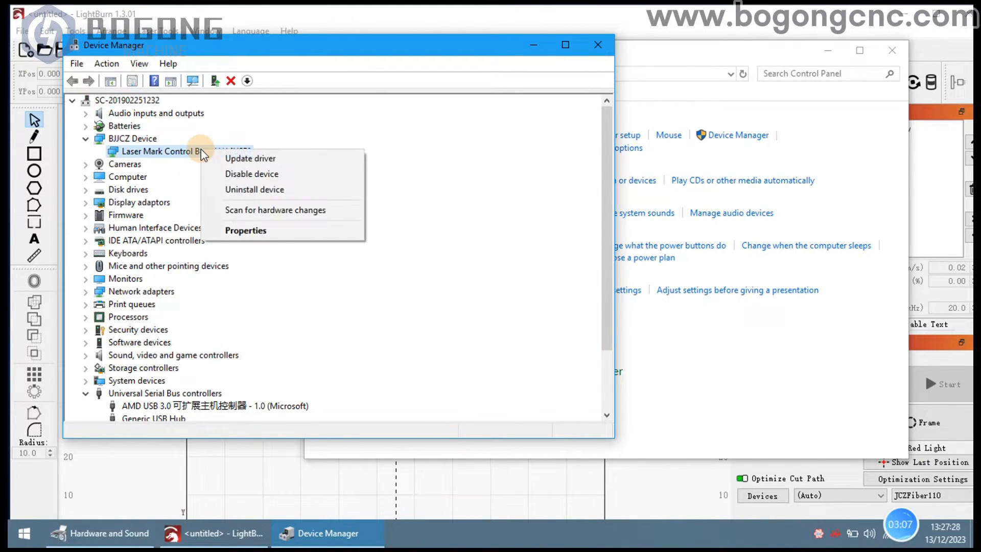
click(232, 159)
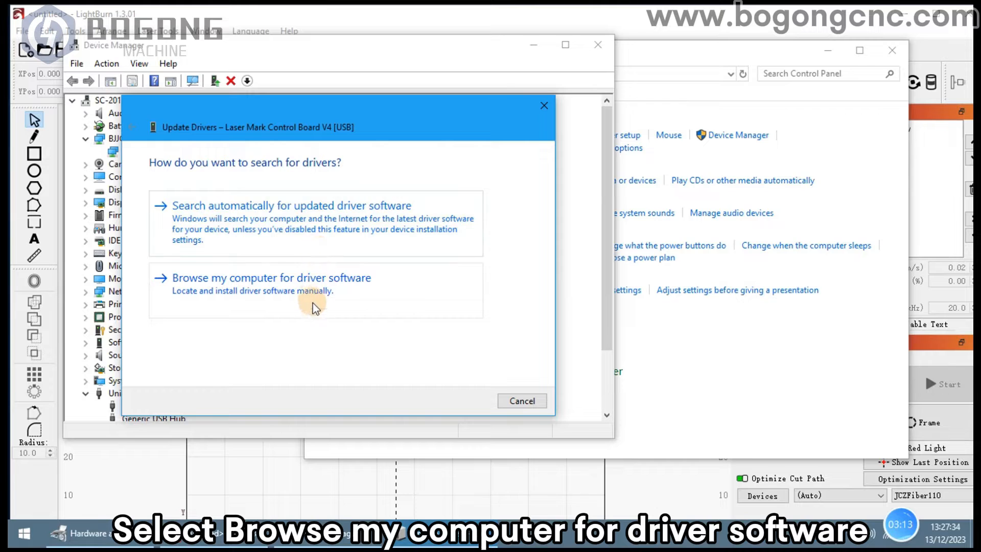
click(314, 305)
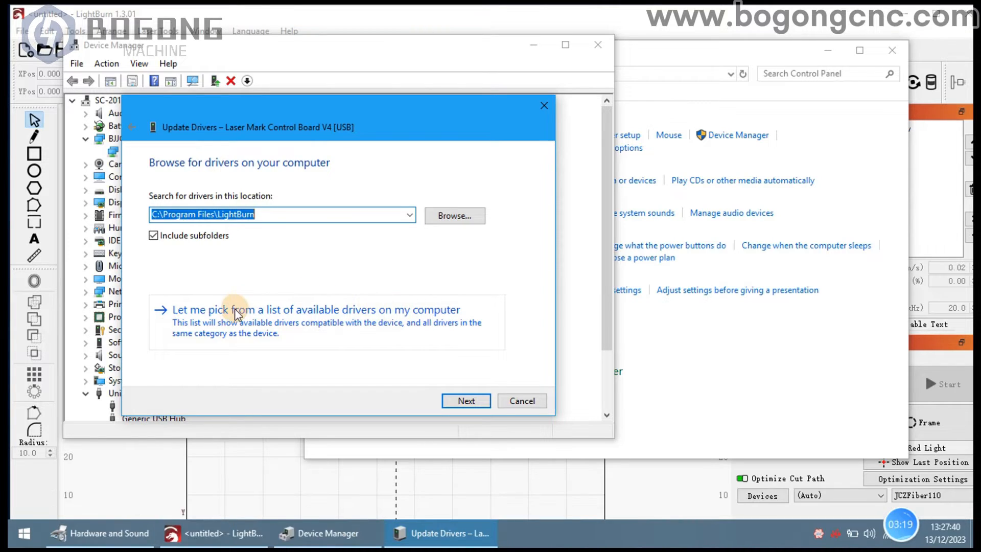
click(344, 346)
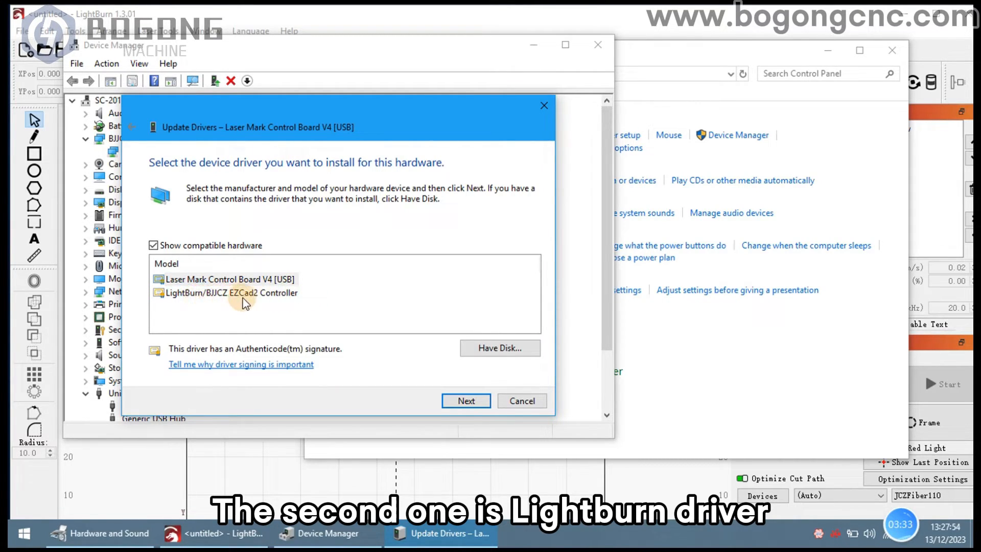
click(222, 293)
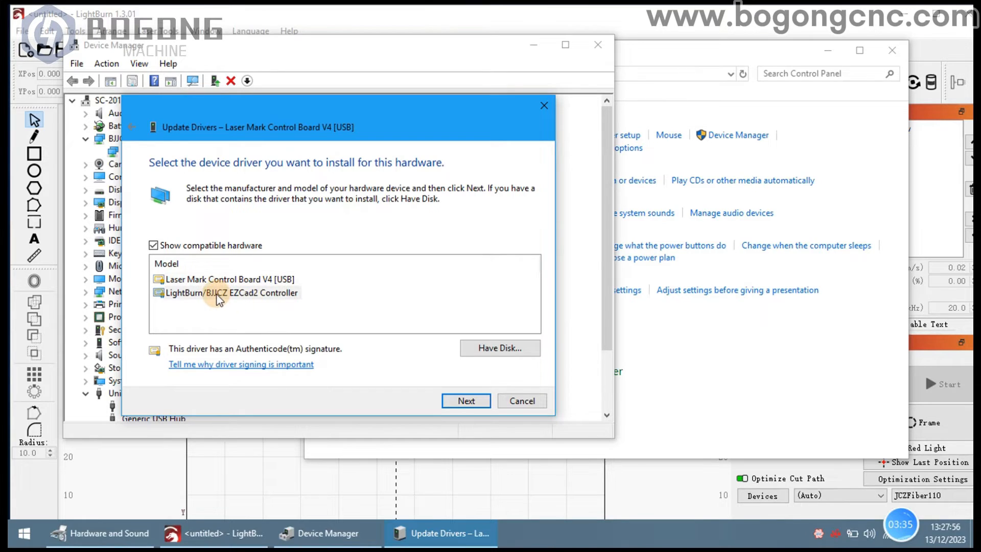
click(469, 400)
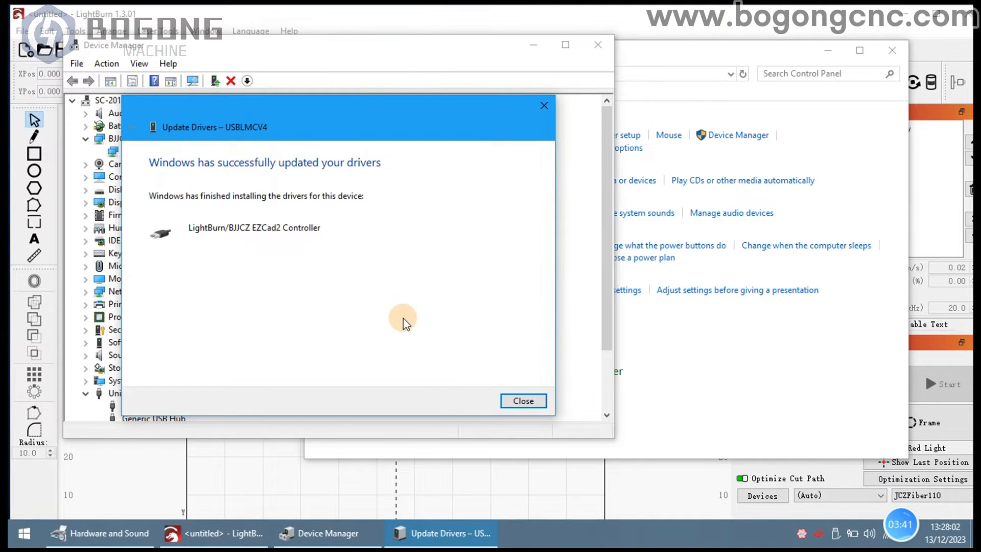
click(537, 403)
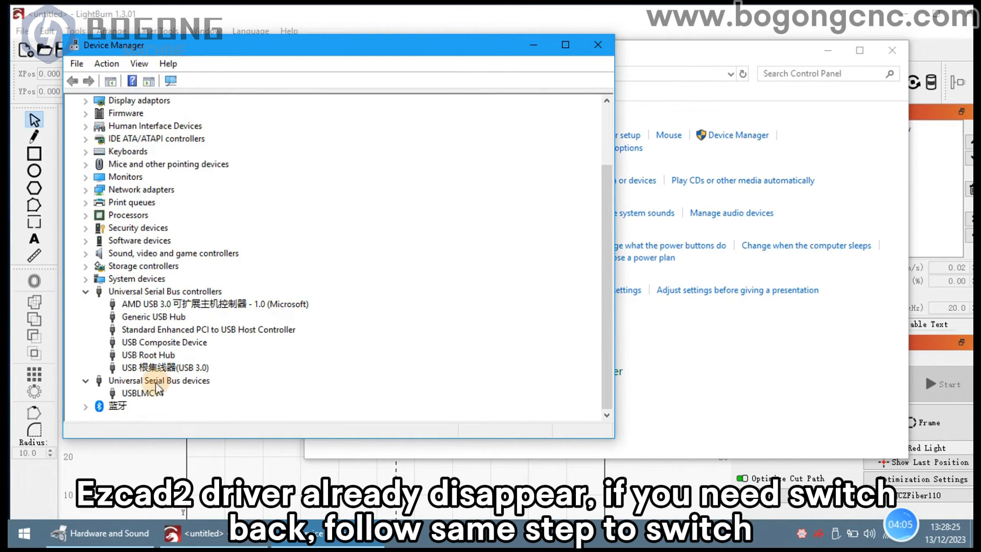
- Check the USBLMCV4 entry under Universal Serial Bus devices, close Device Manager and Control Panel, and return to LightBurn
click(151, 393)
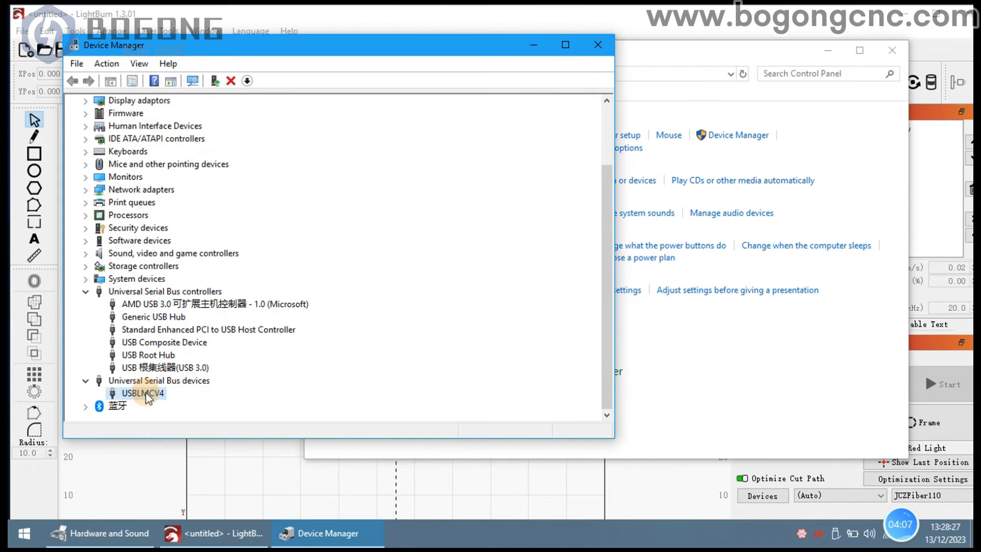
click(596, 48)
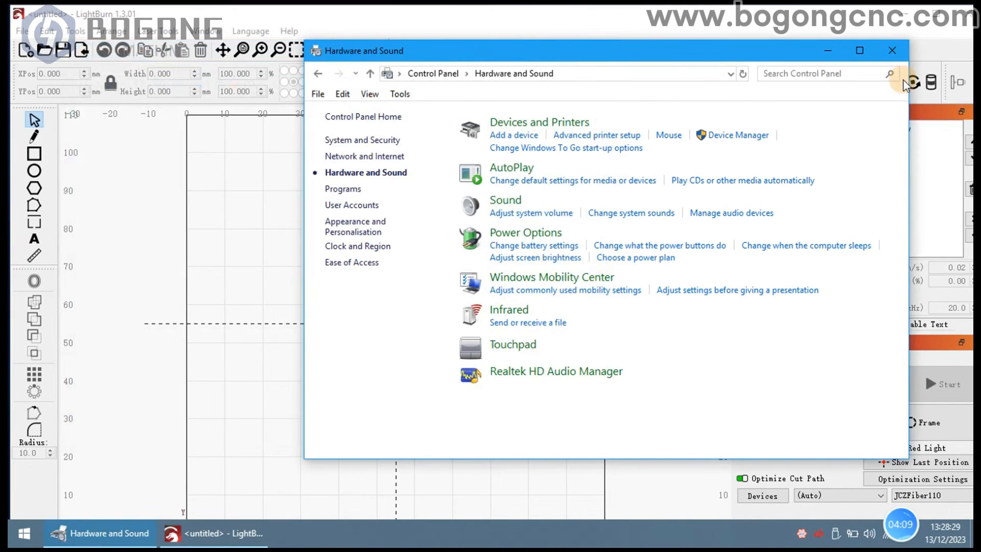
click(891, 50)
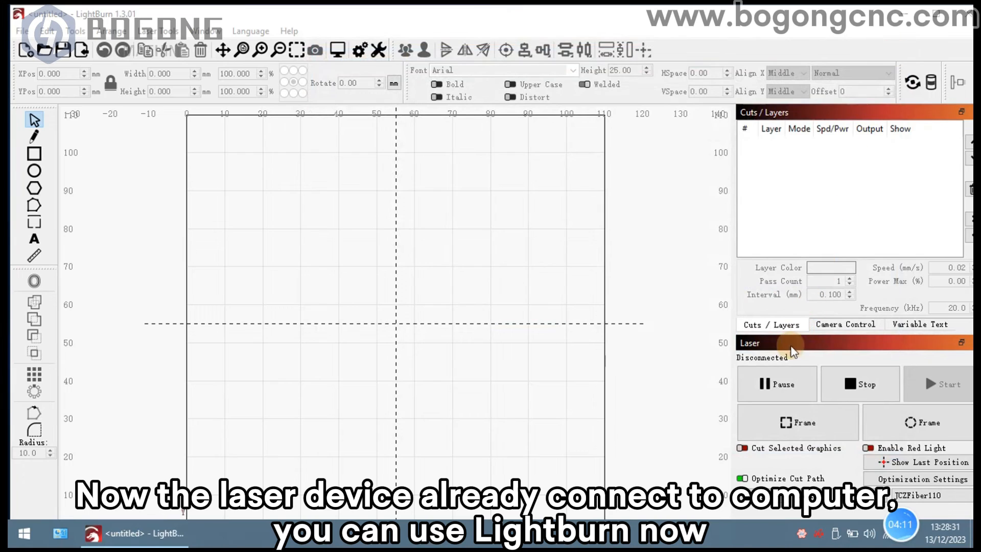